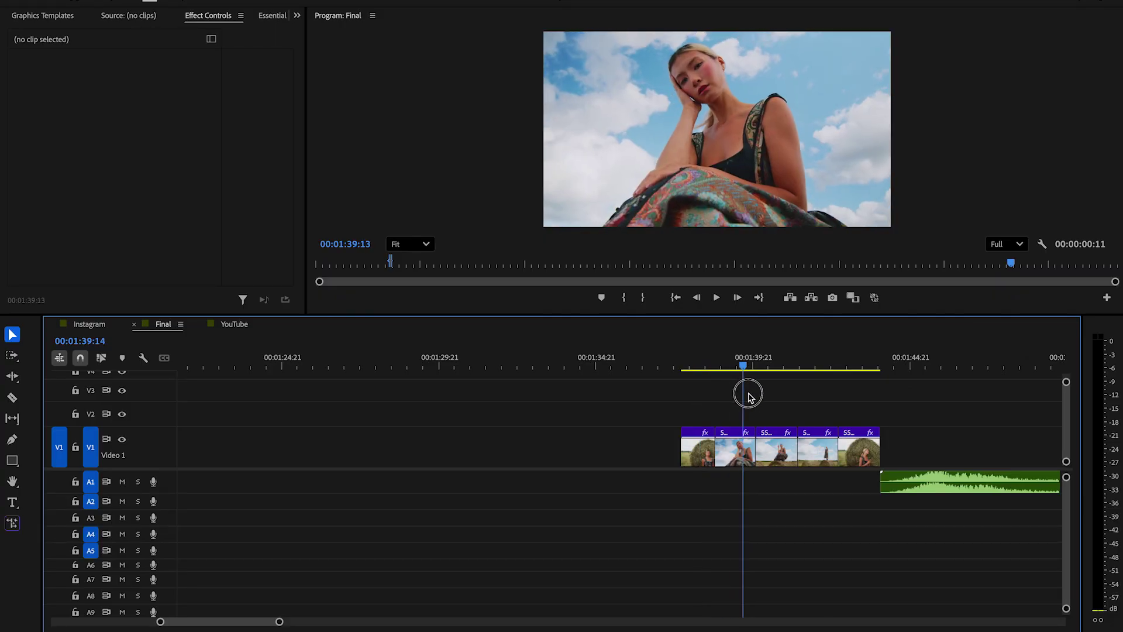
Scrub to the woman-by-the-hay-bale shot and export it as a JPEG still frame.
left_click_drag(749, 397, 684, 395)
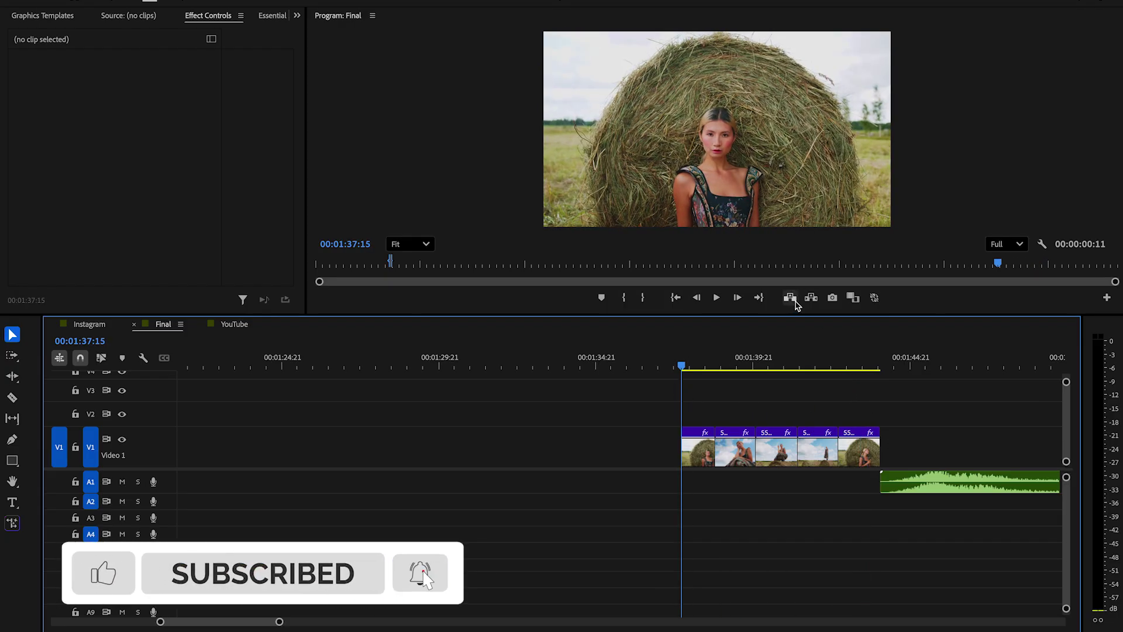
left_click(833, 298)
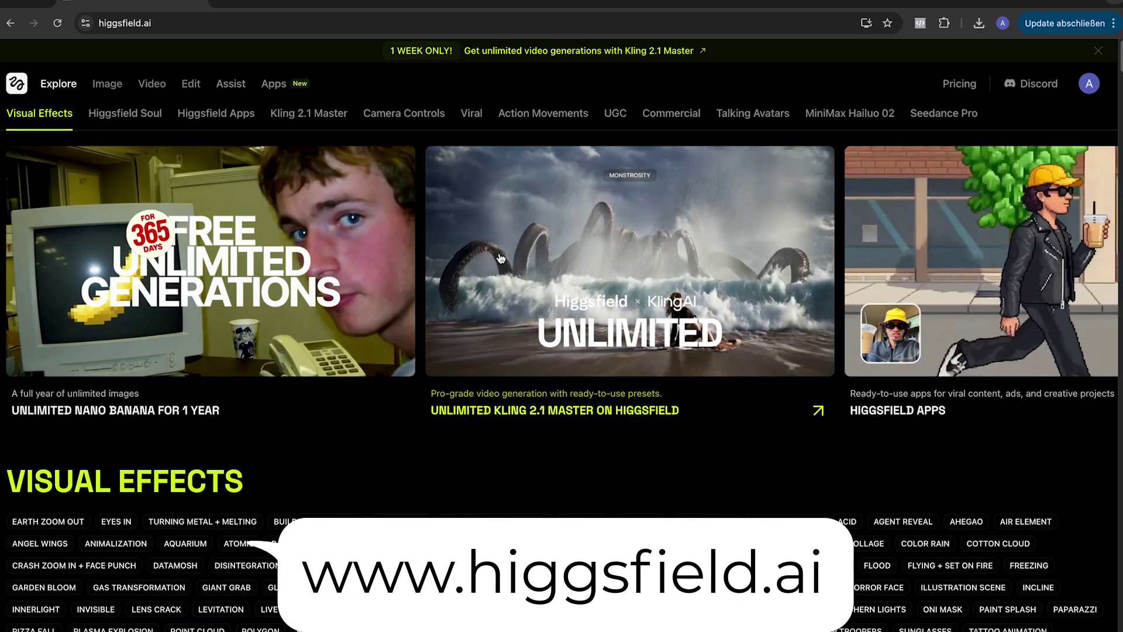
Open the Earth Zoom Out preset from Higgsfield's Viral presets and view the pier example's prompt.
scroll(474, 121, "down", 15)
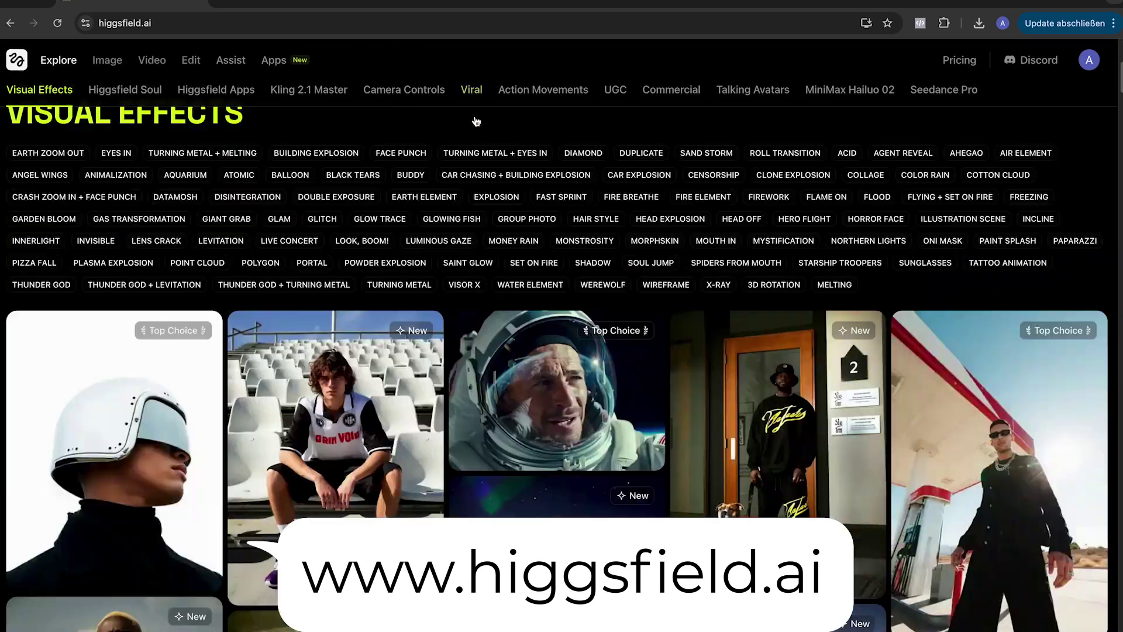
scroll(475, 120, "down", 10)
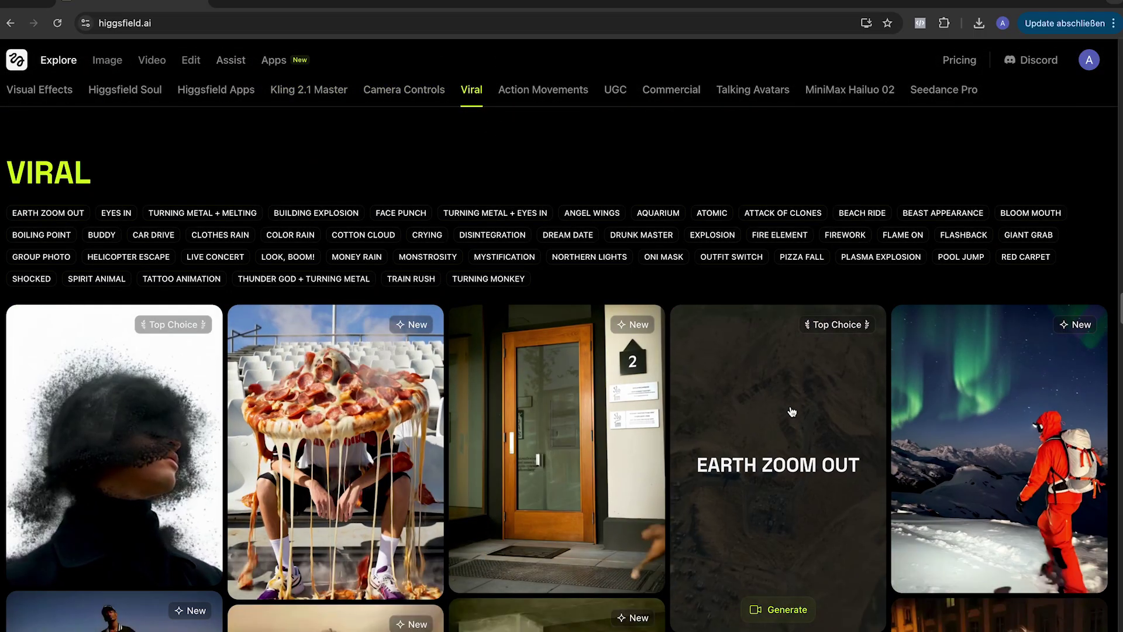
left_click(791, 407)
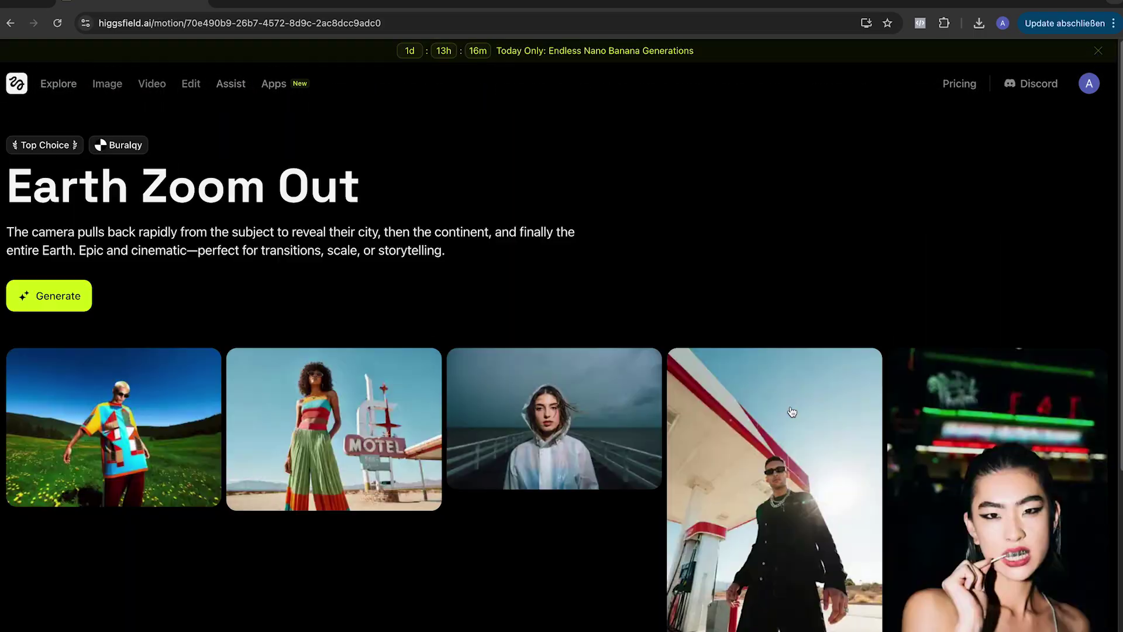
scroll(617, 384, "down", 2)
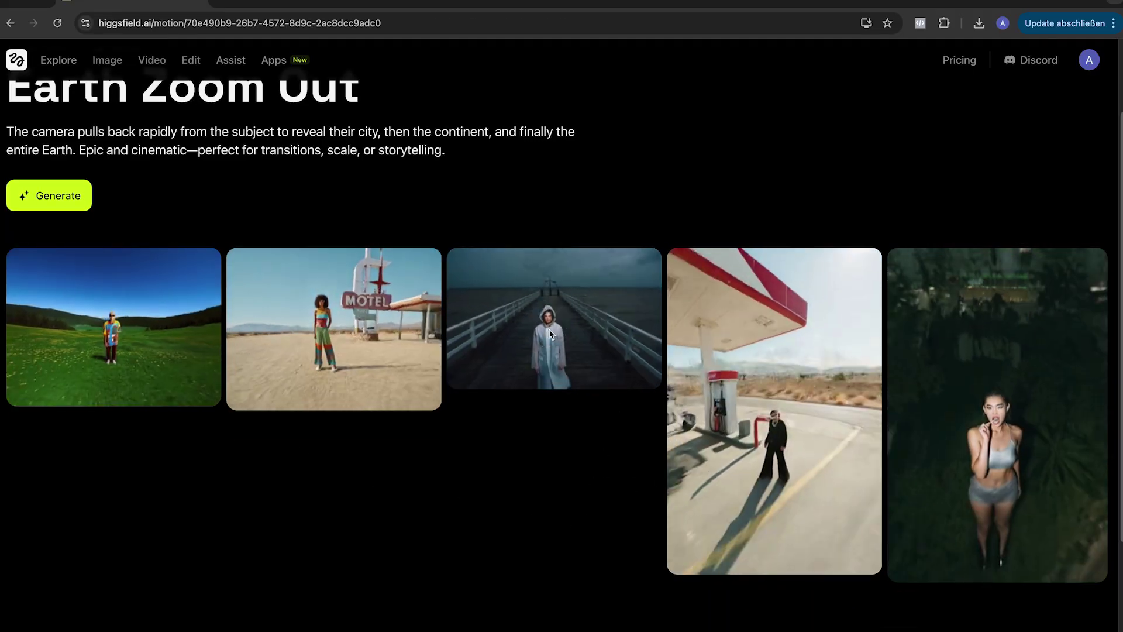
left_click(550, 334)
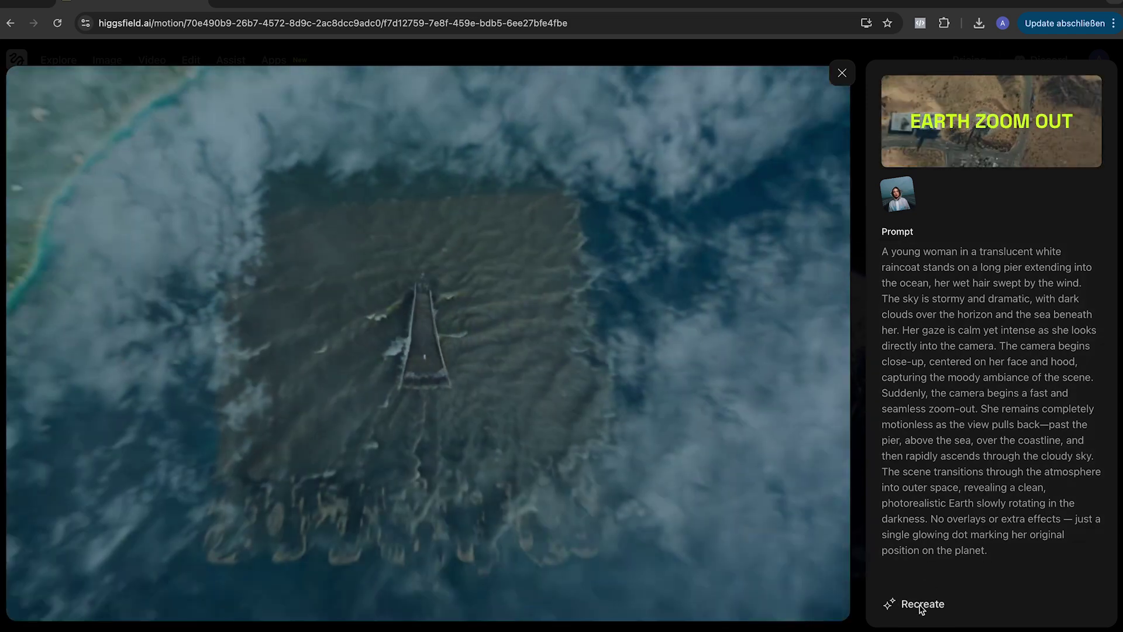
Recreate the pier example with the hay-bale still as start frame and select the prompt's opening description.
left_click(922, 606)
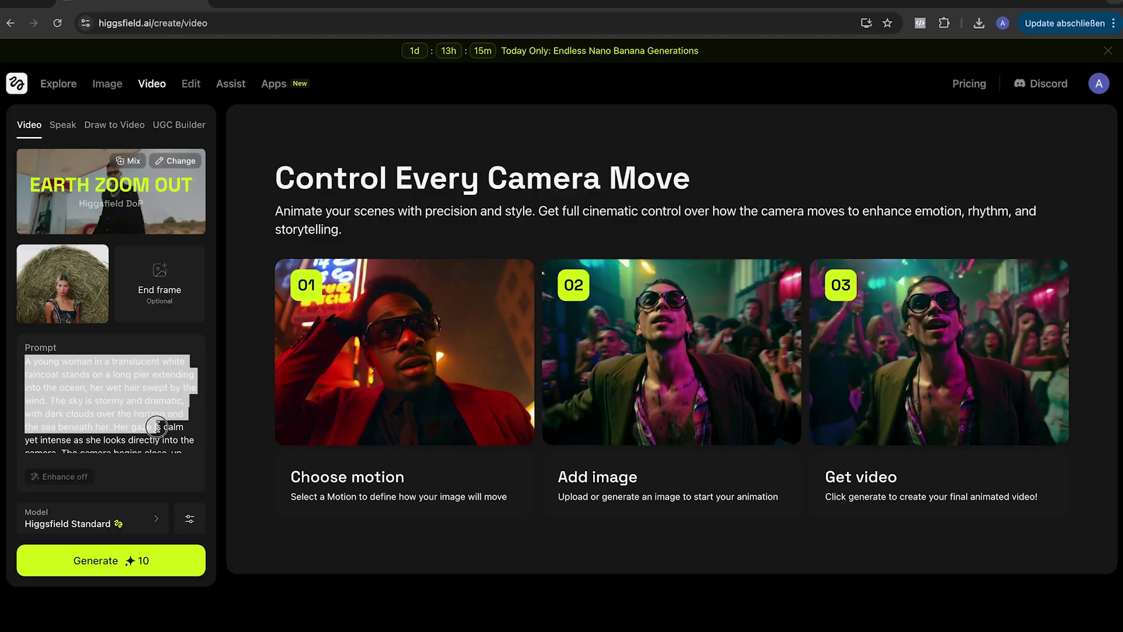
left_click_drag(157, 427, 156, 426)
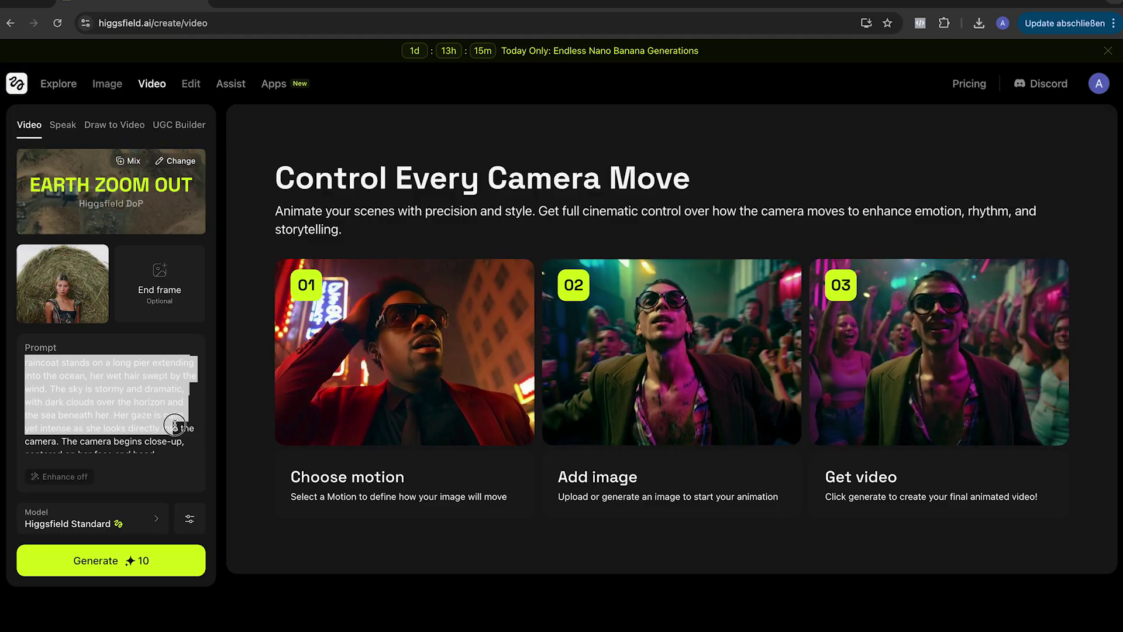
left_click_drag(79, 429, 79, 429)
scroll(87, 405, "up", 2)
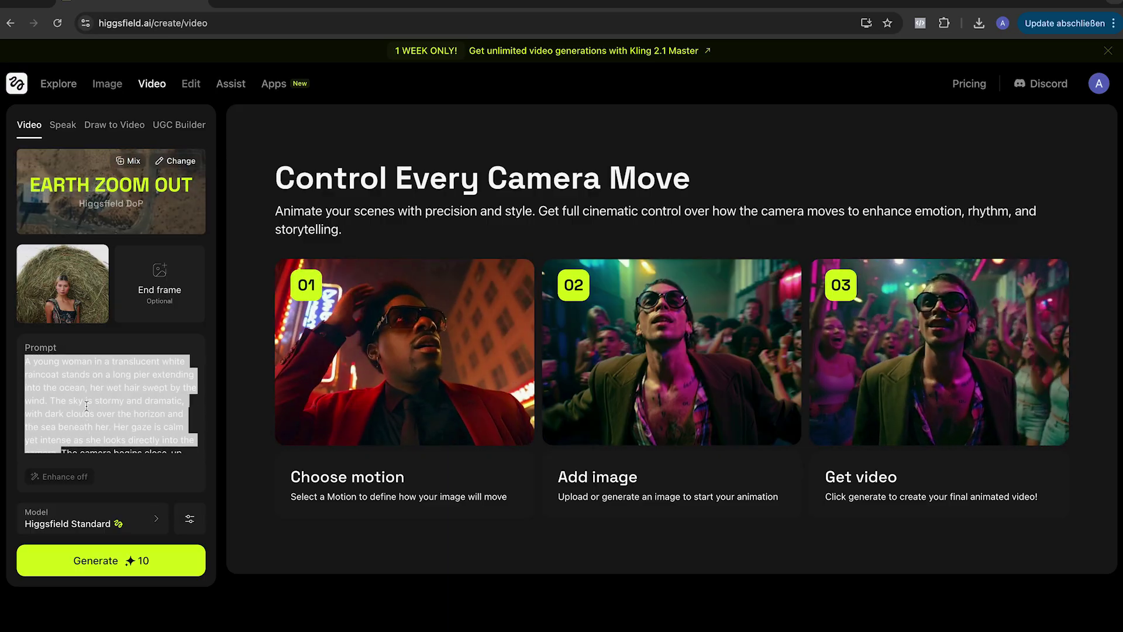
Delete the selected description, then ask ChatGPT to 'describe this picture in 1 sentence' for the hay-bale photo.
key("BackSpace")
left_click(279, 7)
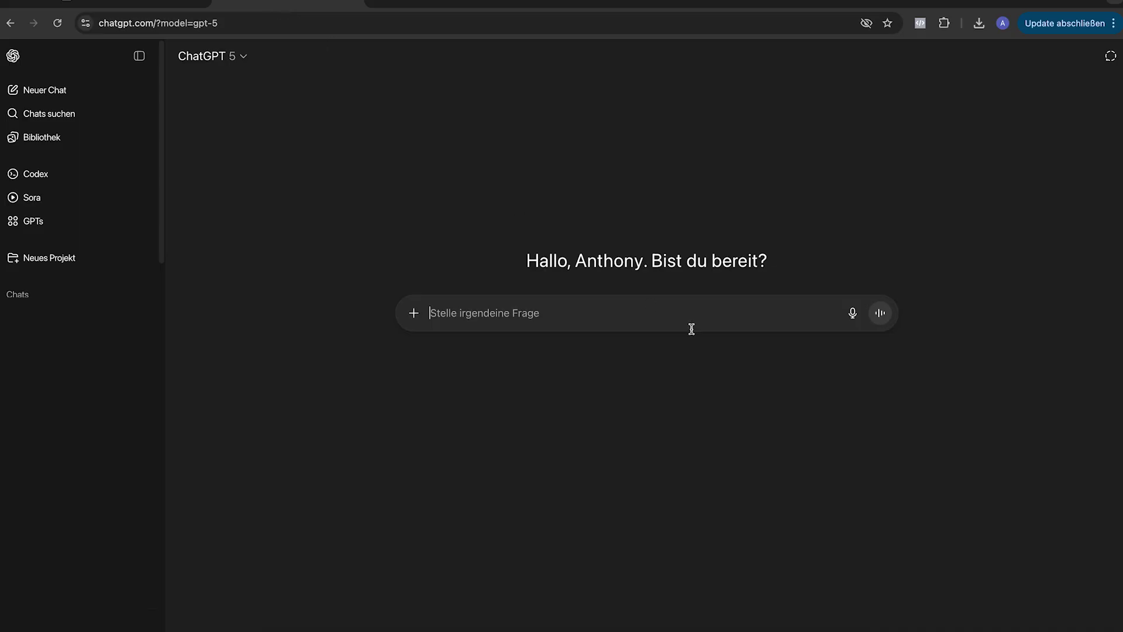
key("ctrl+v")
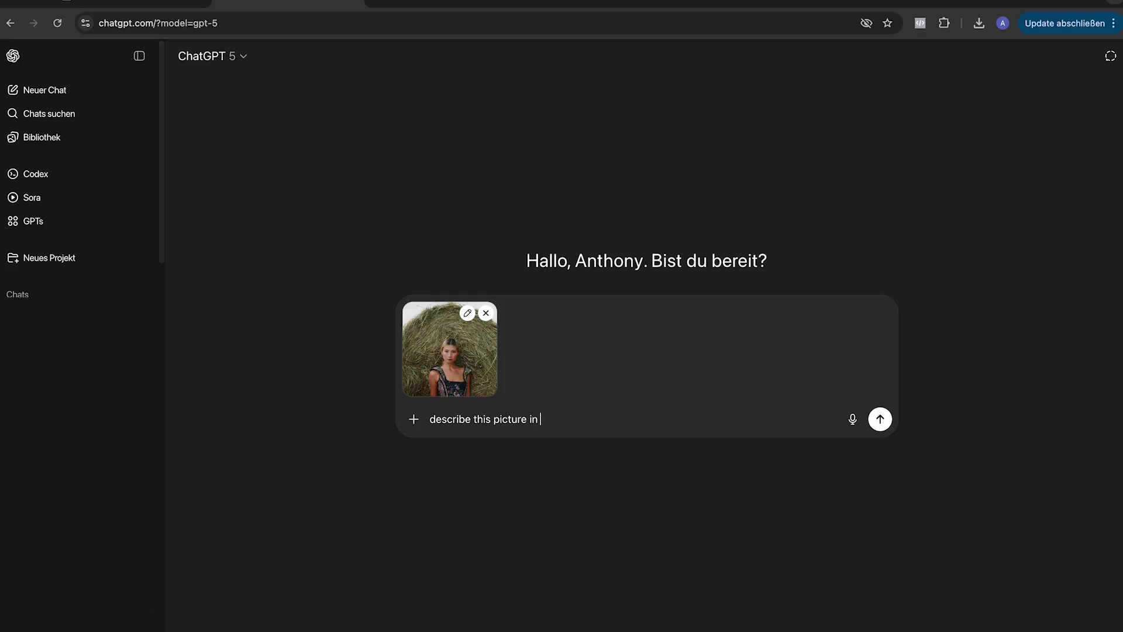
type("ence")
key("Return")
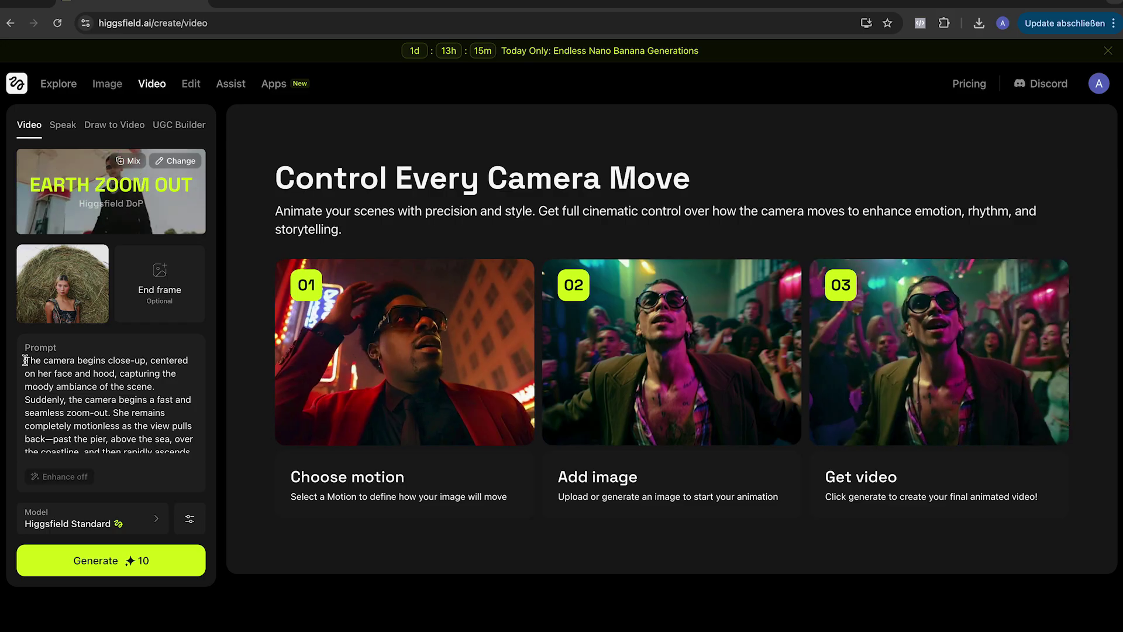
Put ChatGPT's sentence at the prompt's start, generate the Earth zoom-out video and play it.
type("A woman in a floral-patterned dress stands in front of a large round hay bale in a field, gazing directly at the camera.")
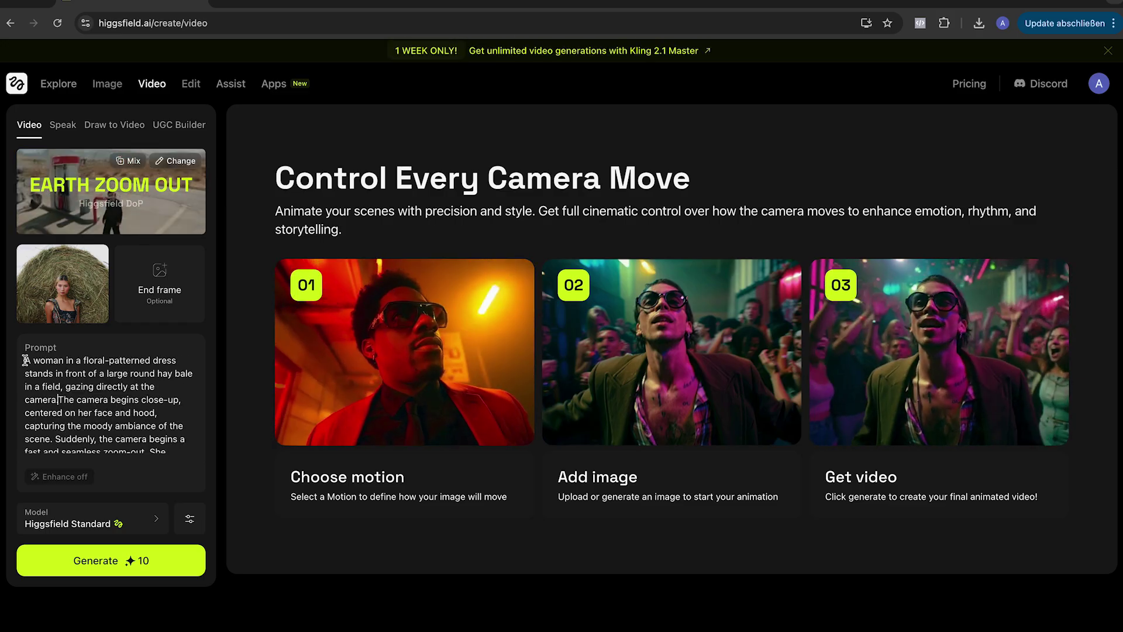
type("..")
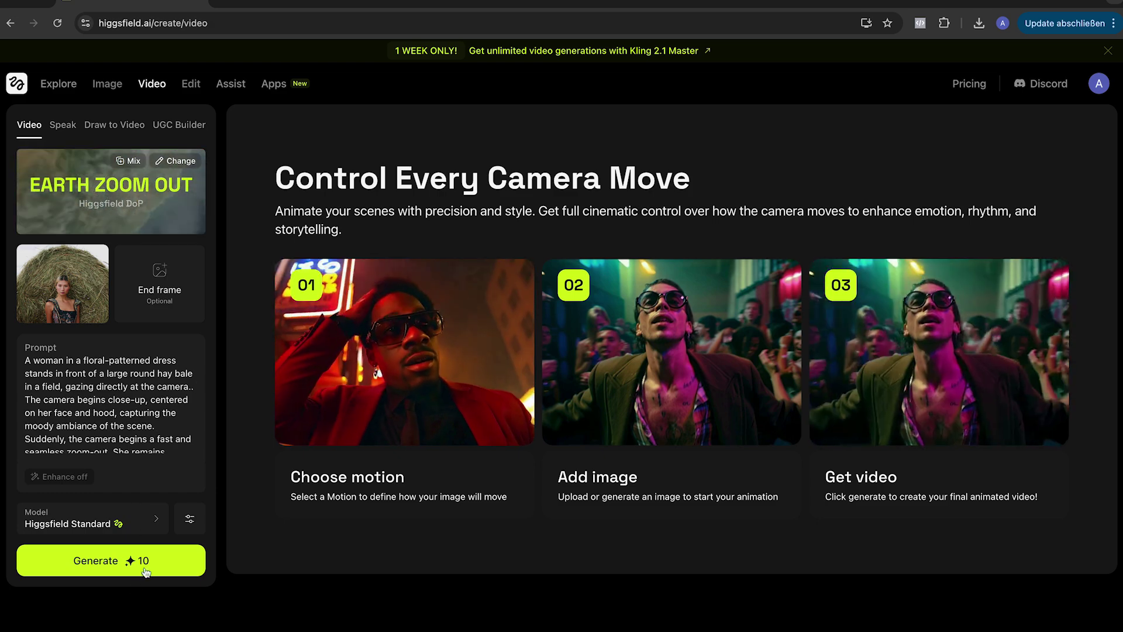
left_click(127, 561)
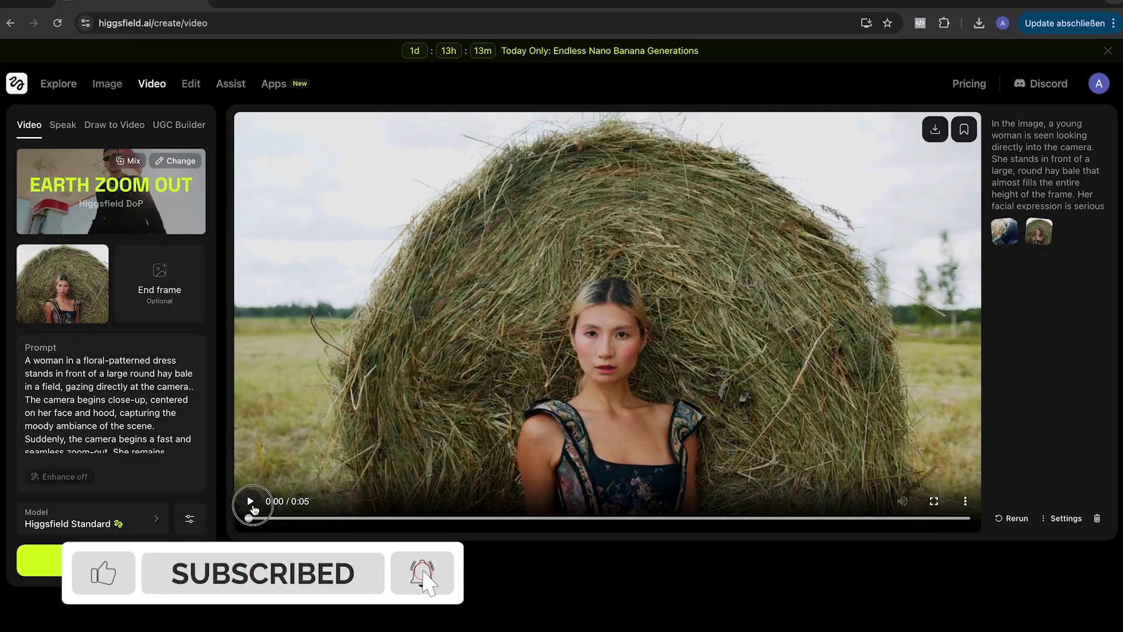
left_click(250, 501)
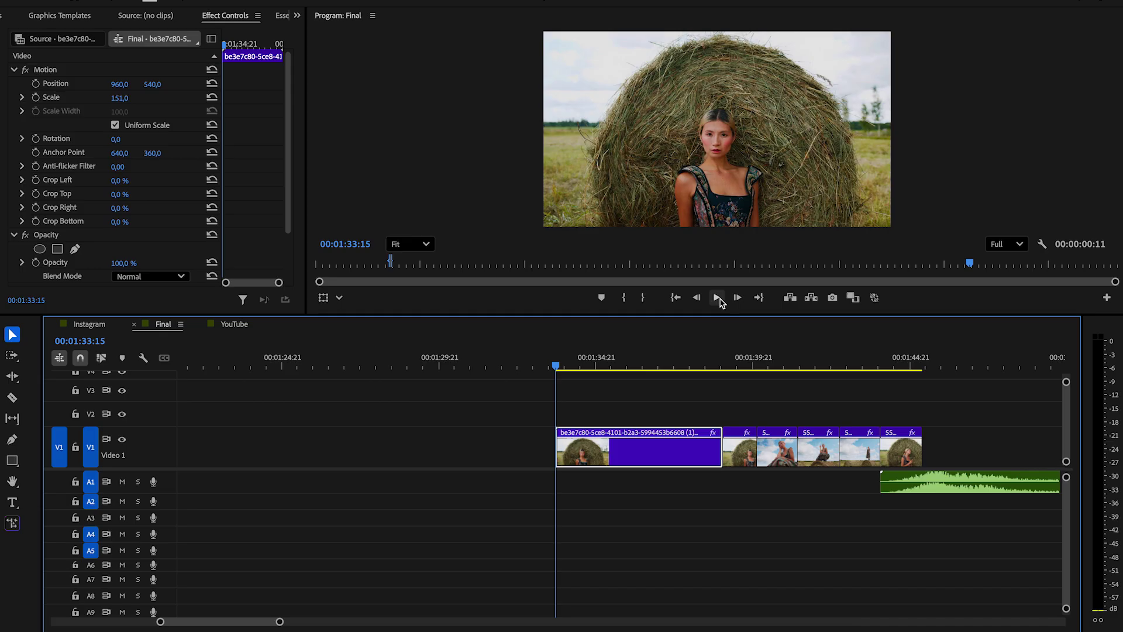
left_click(718, 297)
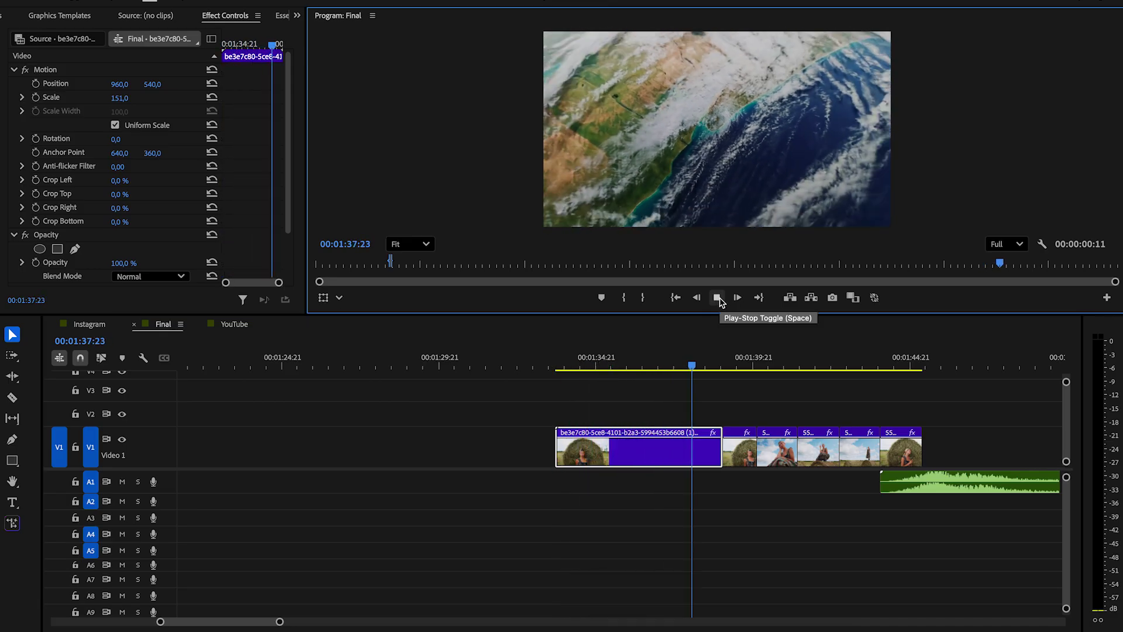
Reverse the Earth zoom clip through Speed/Duration and scrub through it to preview.
key("space")
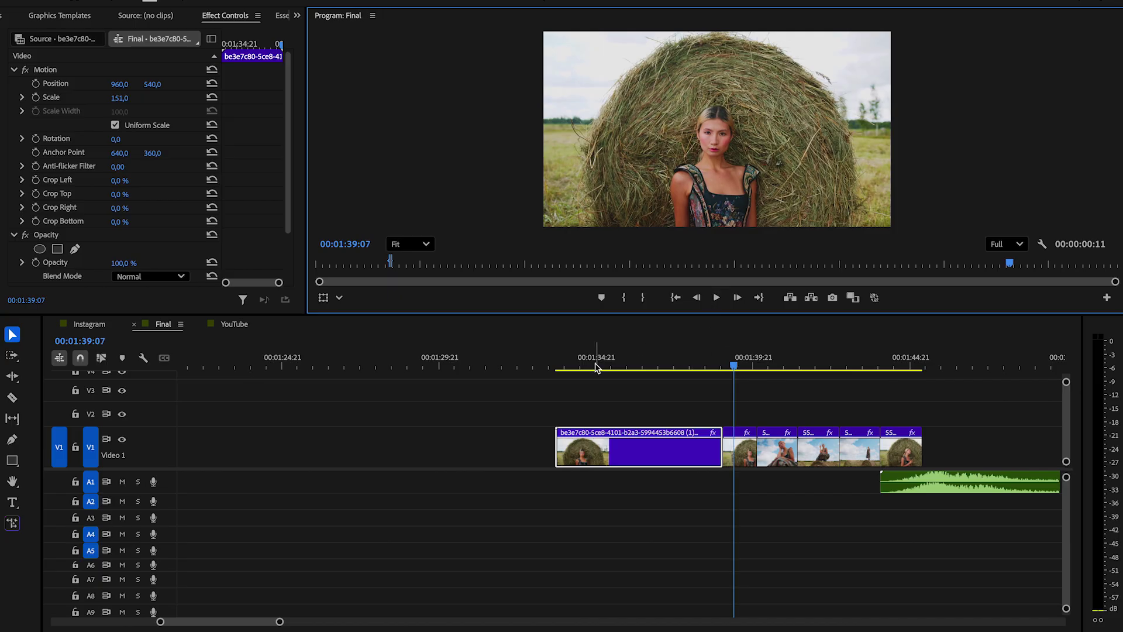
left_click(601, 368)
right_click(635, 460)
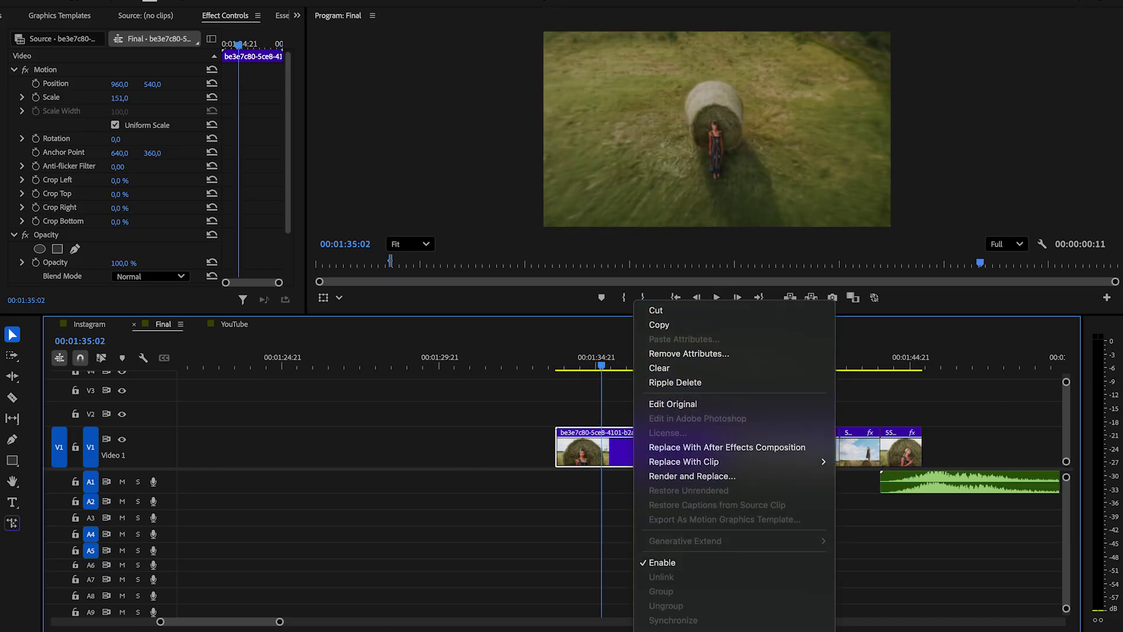
left_click(682, 504)
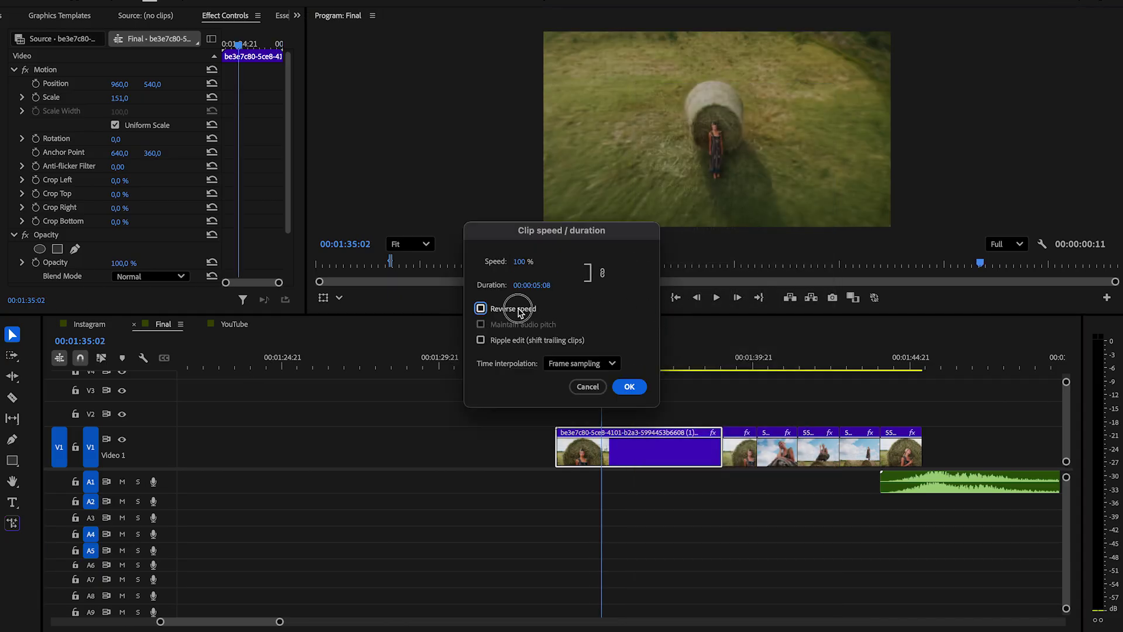
left_click(629, 387)
left_click_drag(602, 367, 618, 389)
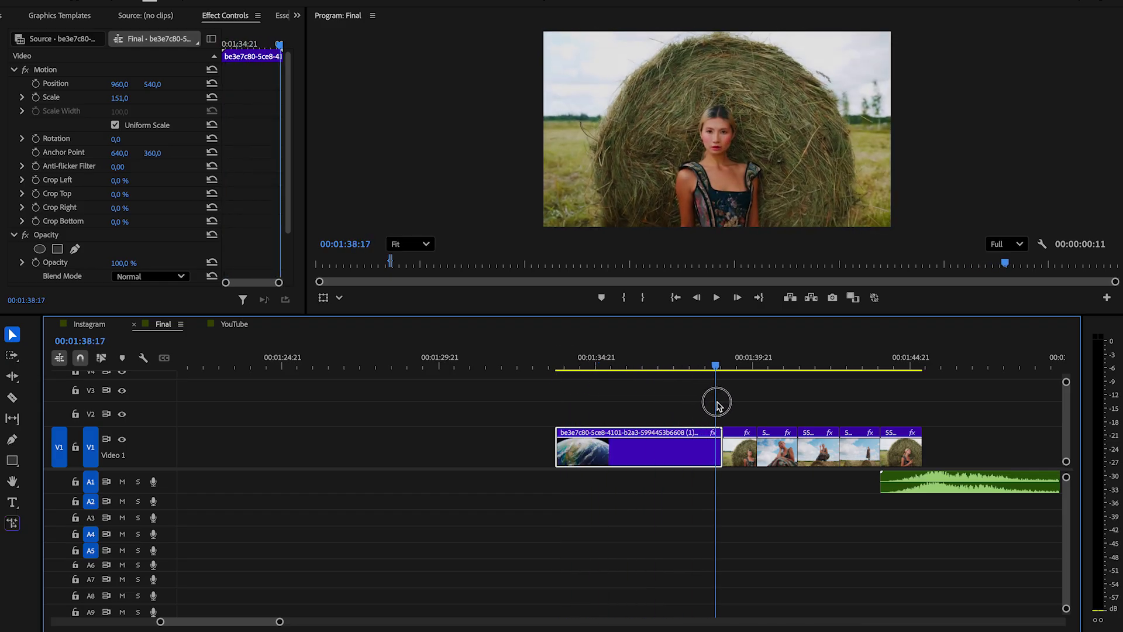
left_click_drag(718, 404, 721, 406)
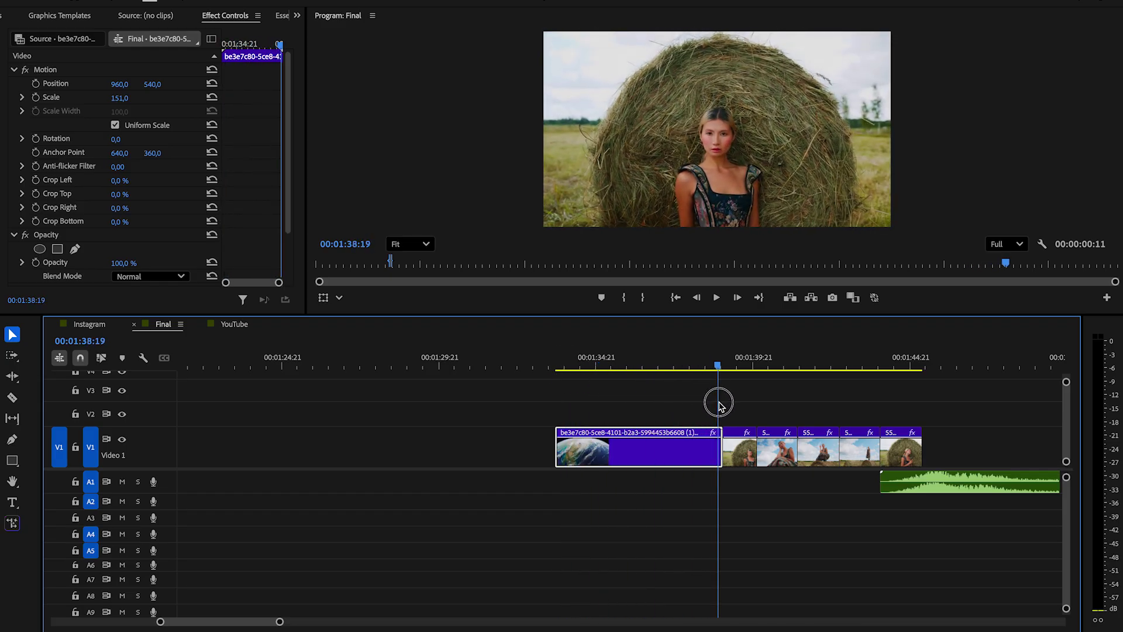
Delete the short clip after the Earth clip and slide the four later clips left to close the gap.
left_click(737, 366)
key("Delete")
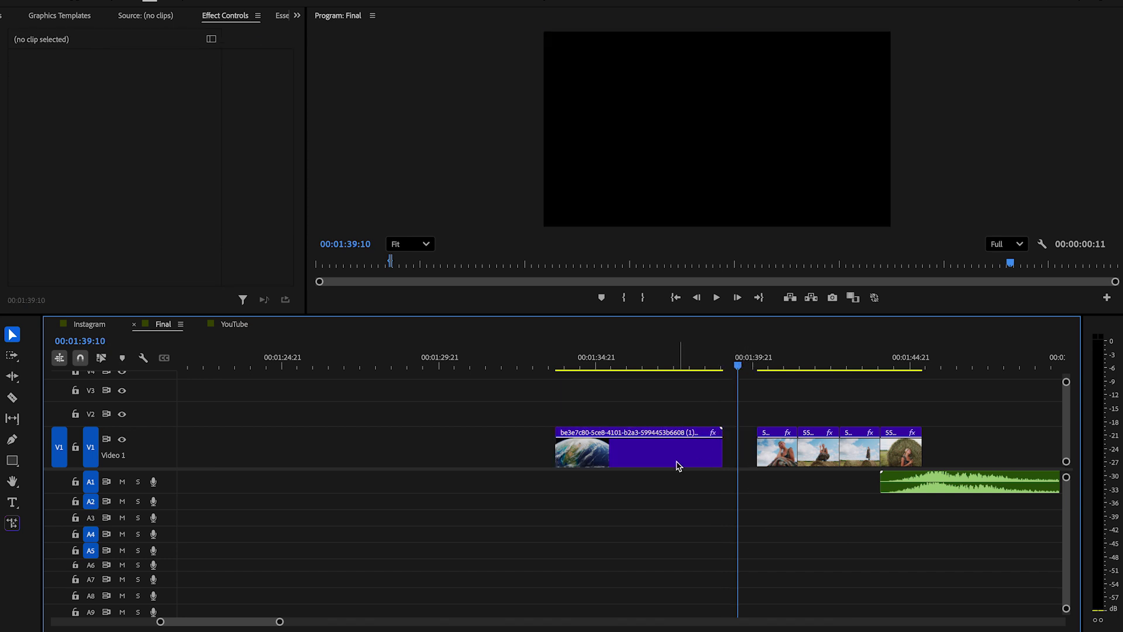
left_click(674, 462)
left_click_drag(951, 404, 756, 463)
left_click_drag(786, 450, 751, 465)
left_click_drag(562, 369, 578, 375)
Show Time Remapping speed on the Earth clip and add a speed keyframe near 00:01:35:00.
right_click(714, 436)
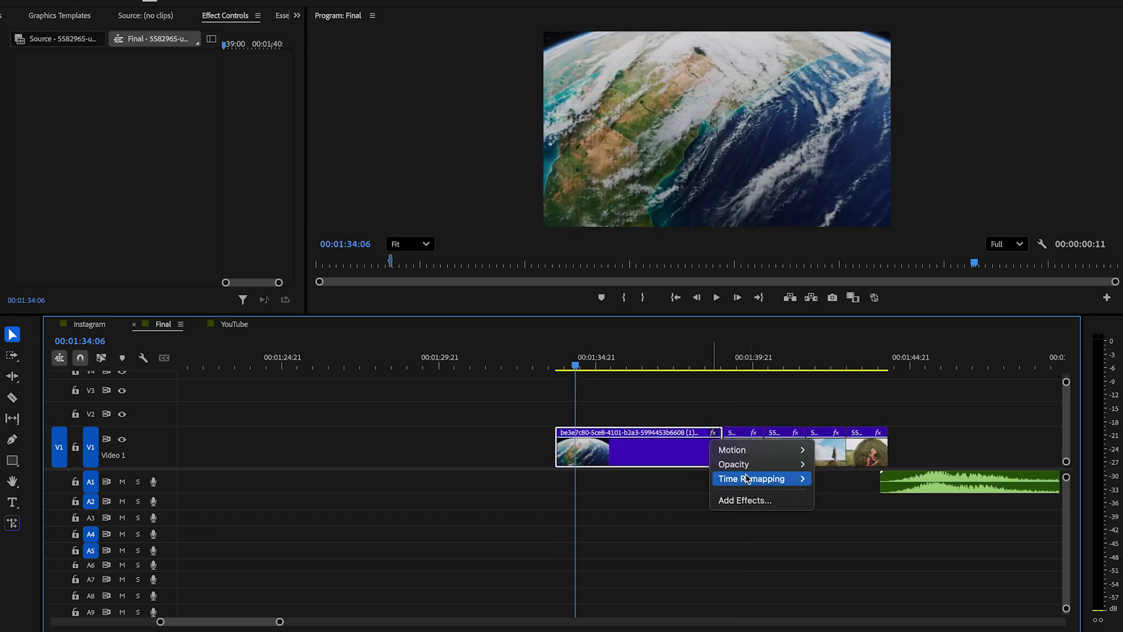
left_click(826, 484)
mouse_move(577, 367)
left_mouse_down()
mouse_move(673, 376)
mouse_move(587, 386)
left_mouse_up()
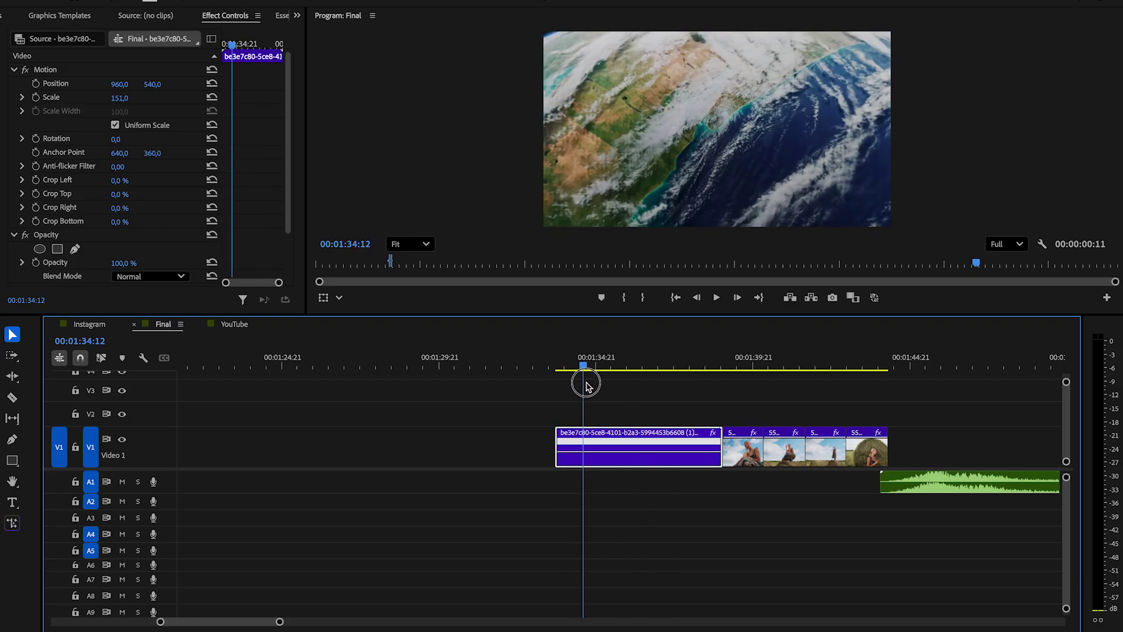
key("v")
left_click_drag(585, 453, 576, 446)
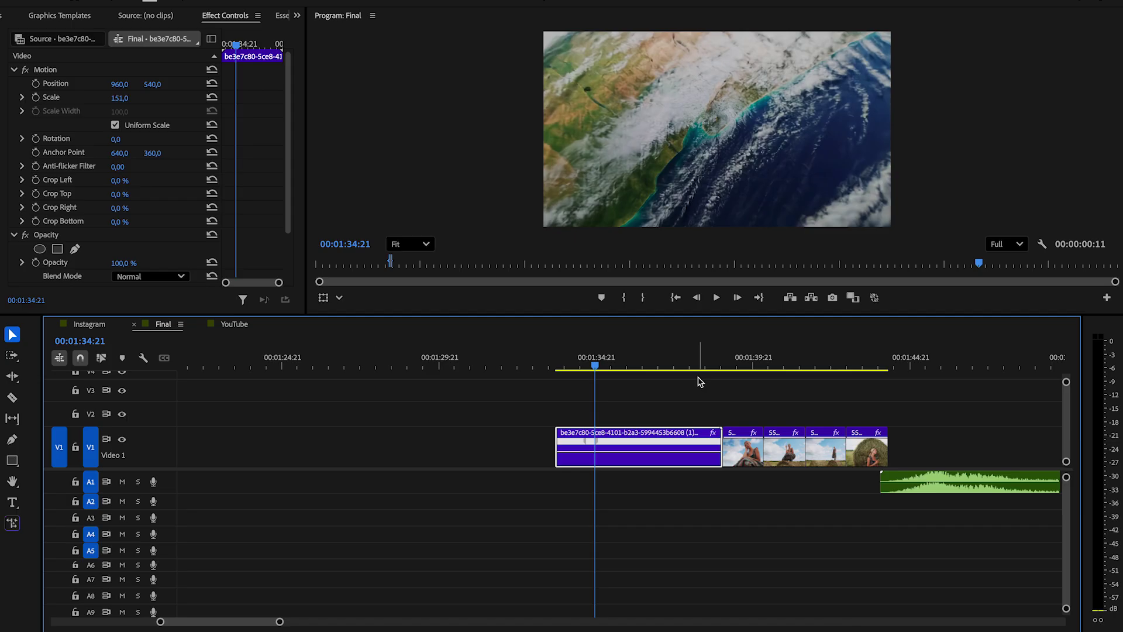
Add a second speed keyframe at 00:01:37:00 and raise the section between them to about 247%.
left_click_drag(646, 366, 679, 379)
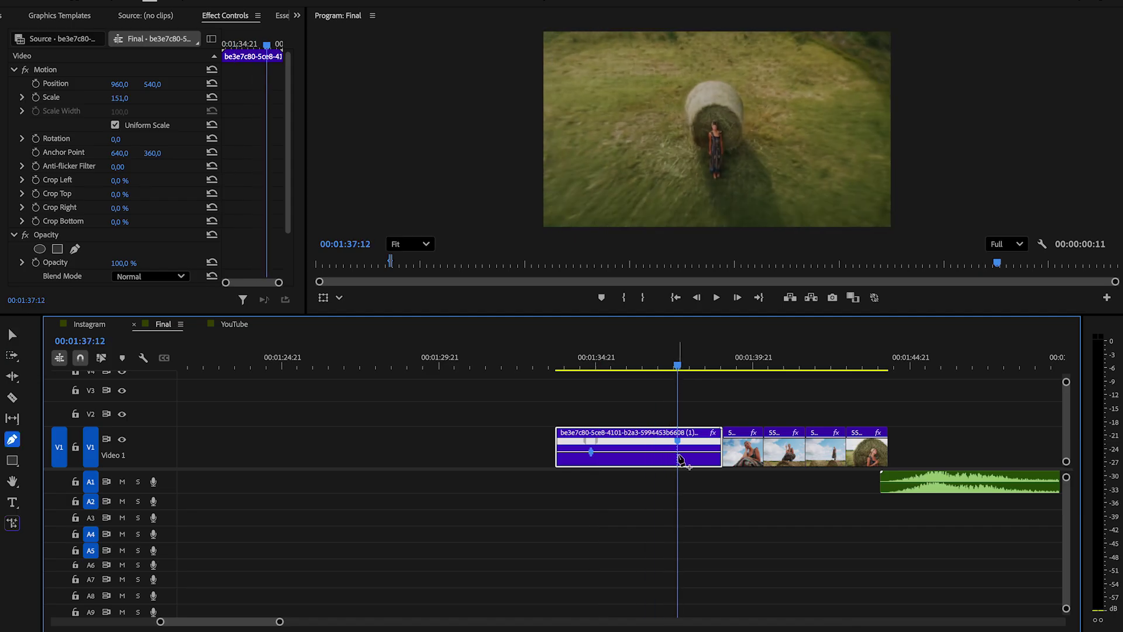
left_click_drag(677, 446, 692, 448)
left_click_drag(677, 372, 668, 369)
left_click_drag(669, 454, 628, 452)
key("v")
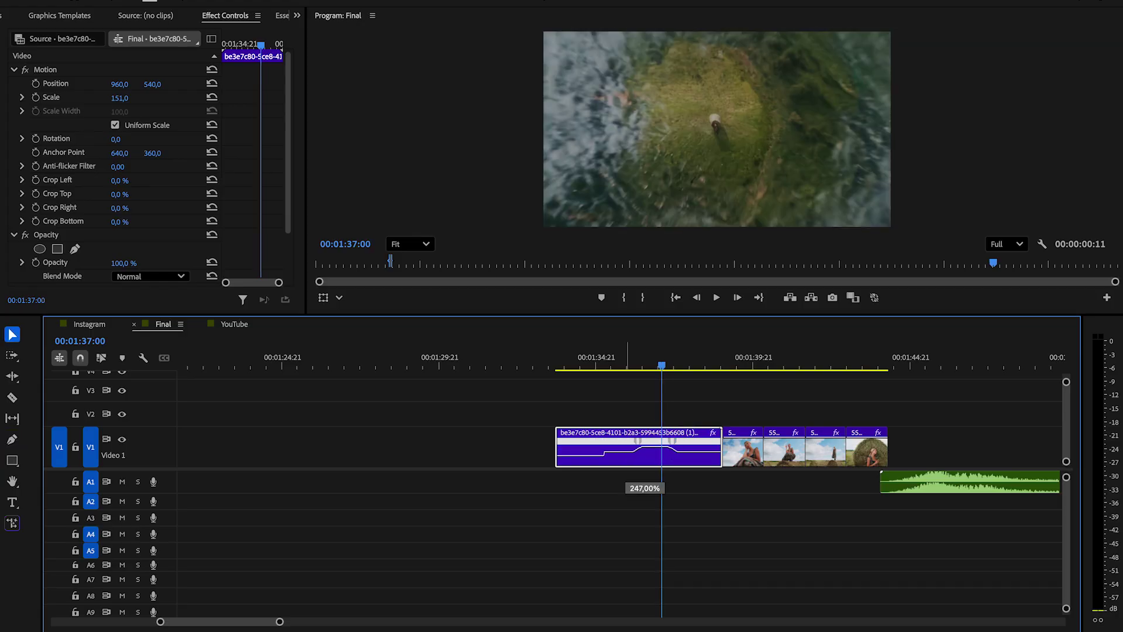
left_click_drag(644, 449, 629, 446)
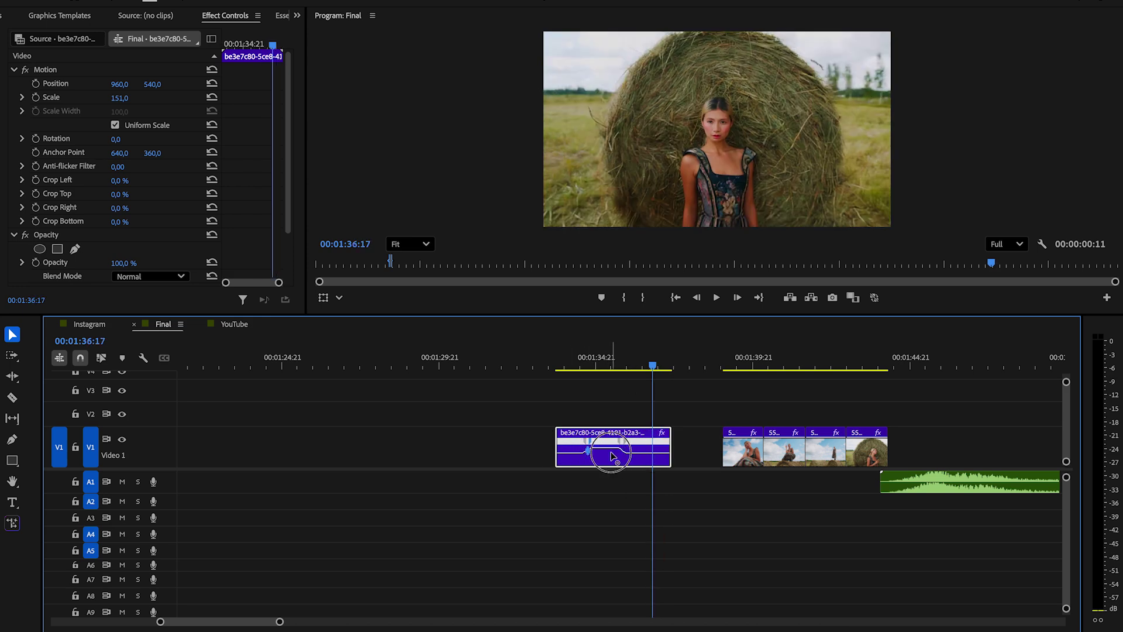
Slide the four later clips against the sped-up Earth clip and play back the ramp.
left_click_drag(731, 422, 815, 456)
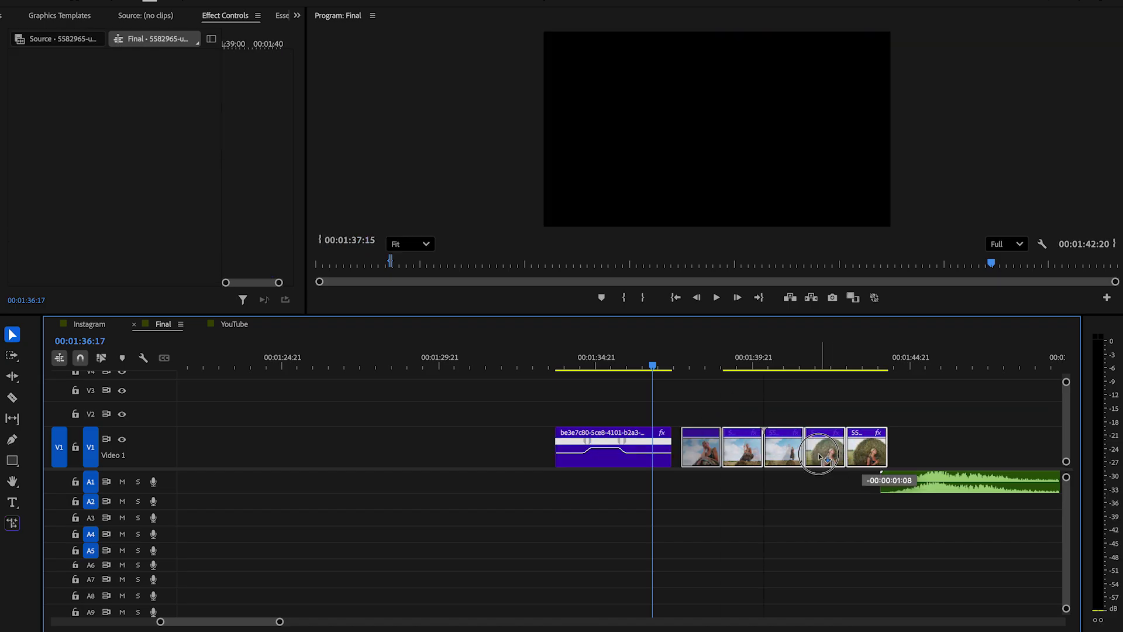
left_click(557, 366)
key("space")
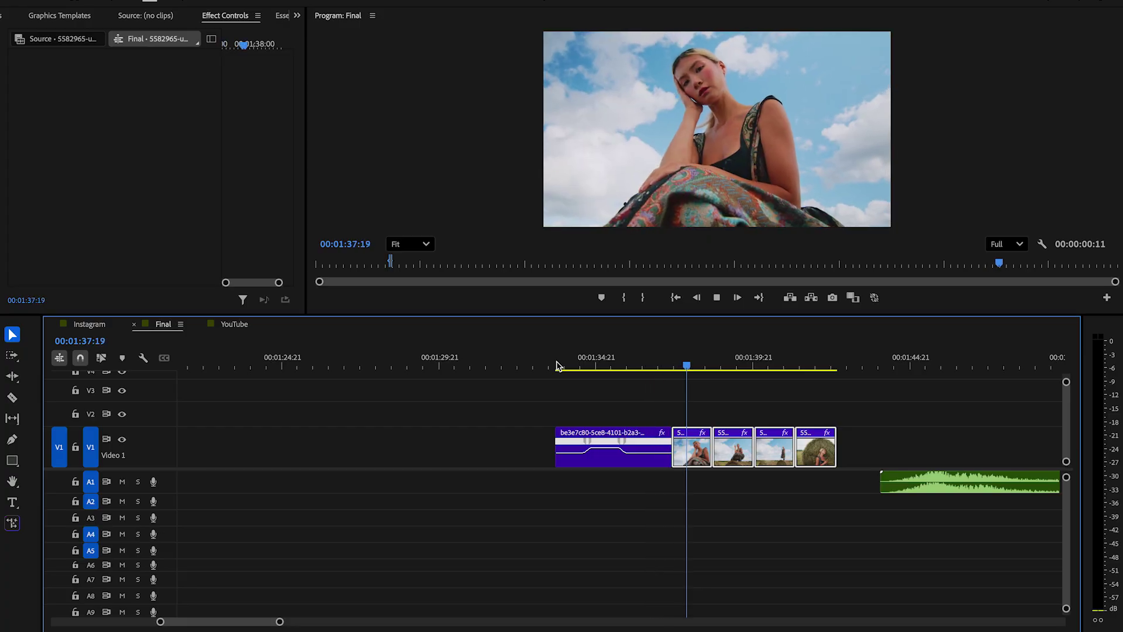
left_click(557, 365)
Move the Cinematic Whoosh audio to start beneath the Earth clip and bring up the Project panel.
left_click(587, 447)
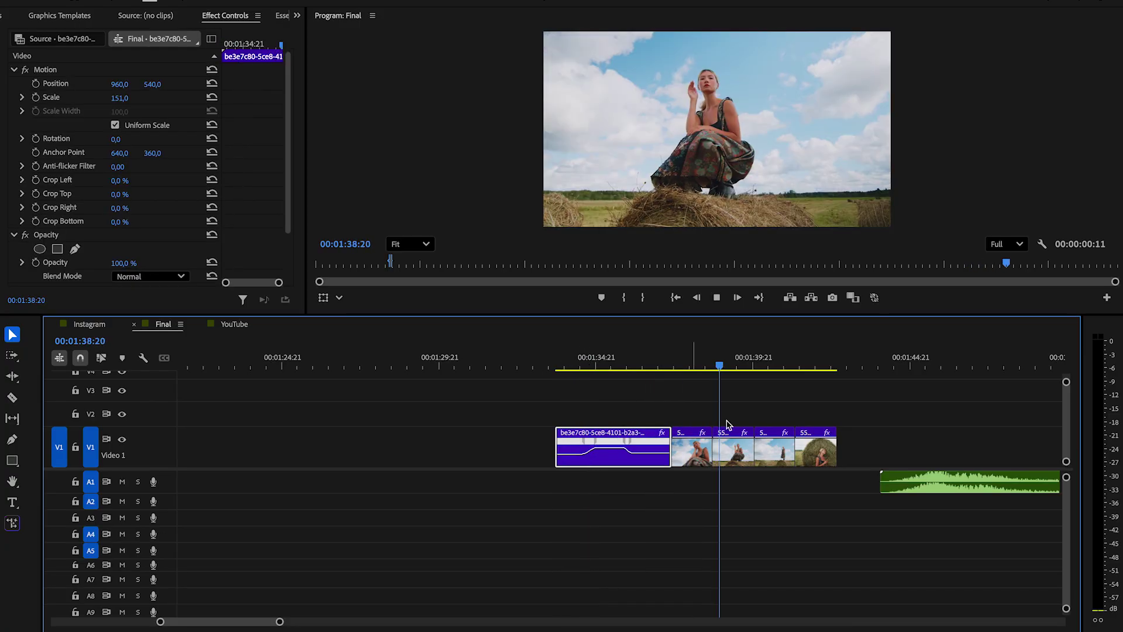
left_click_drag(917, 493, 610, 478)
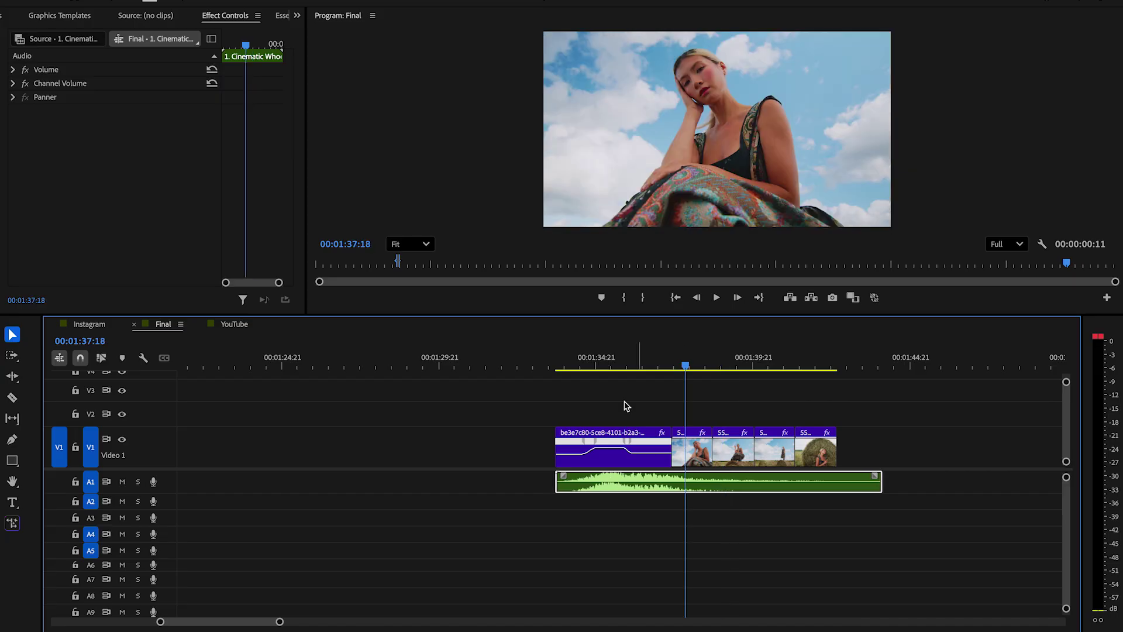
left_click(297, 17)
left_click(338, 159)
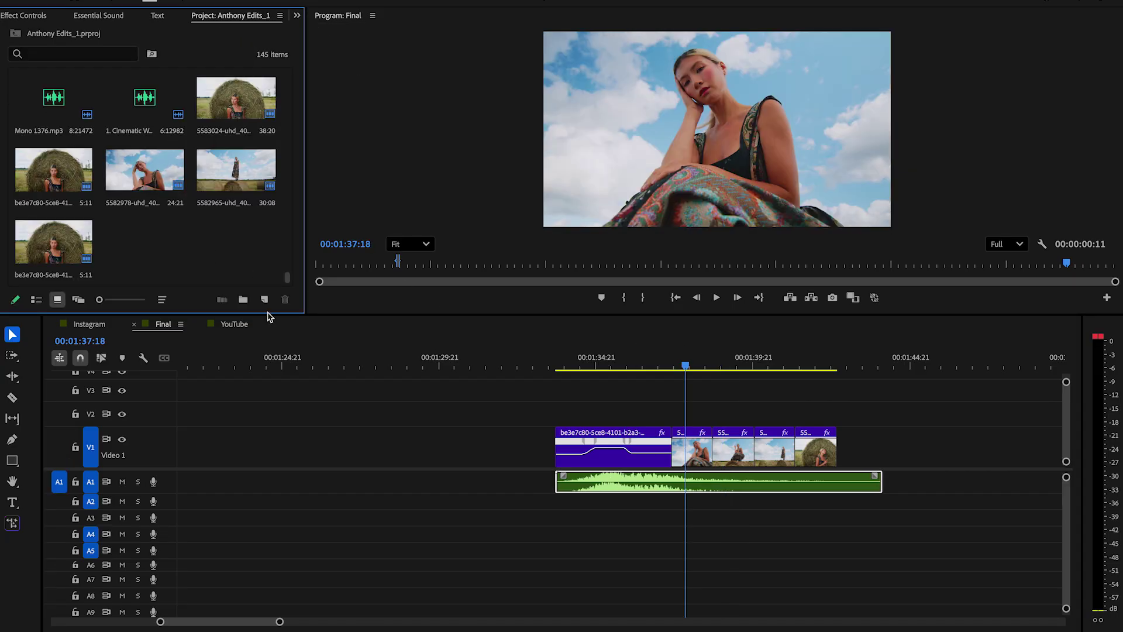
Create a new Adjustment Layer and place it on V2 at the playhead.
left_click(265, 300)
left_click(357, 369)
left_click(649, 384)
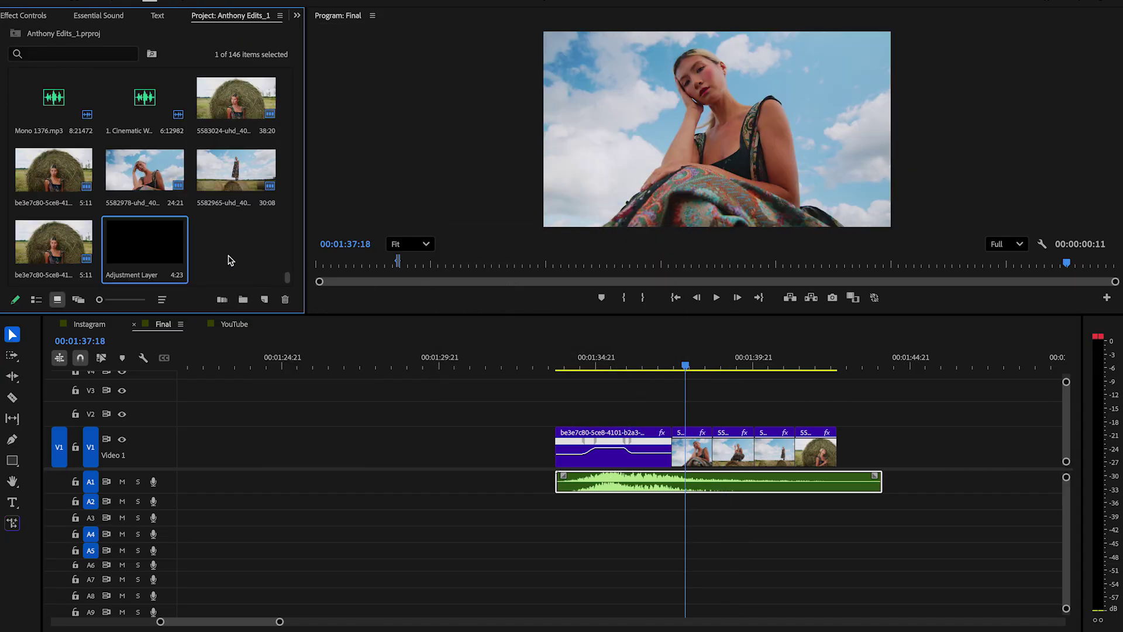
left_click_drag(155, 249, 676, 403)
Split the adjustment layer at 00:01:37:08, slide the right piece later, and play back the result.
left_click(673, 361)
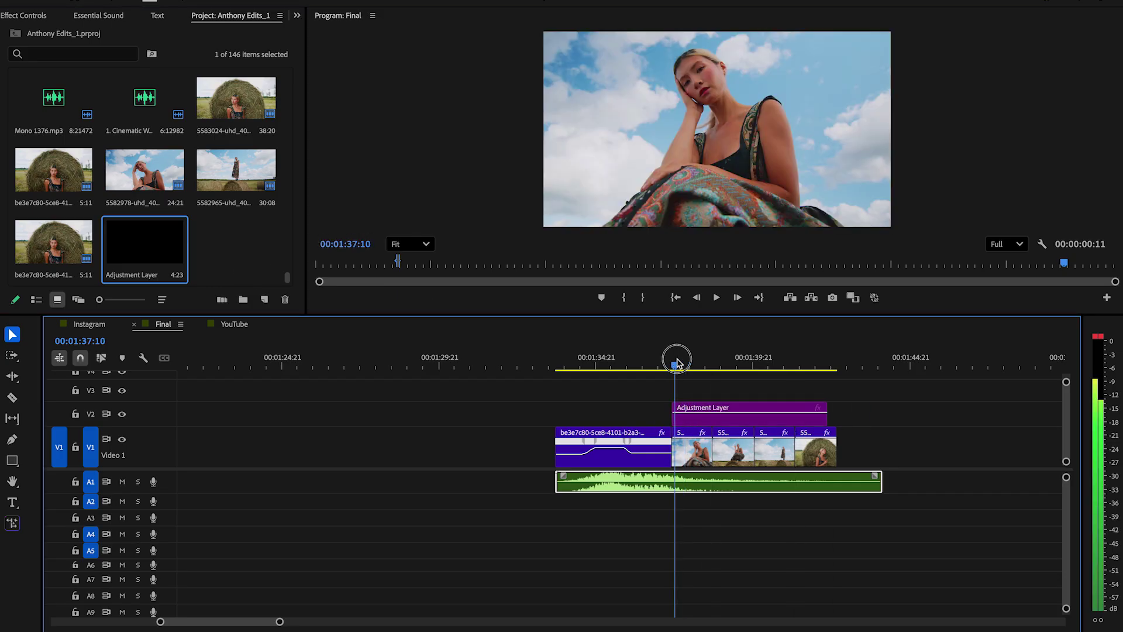
key("space")
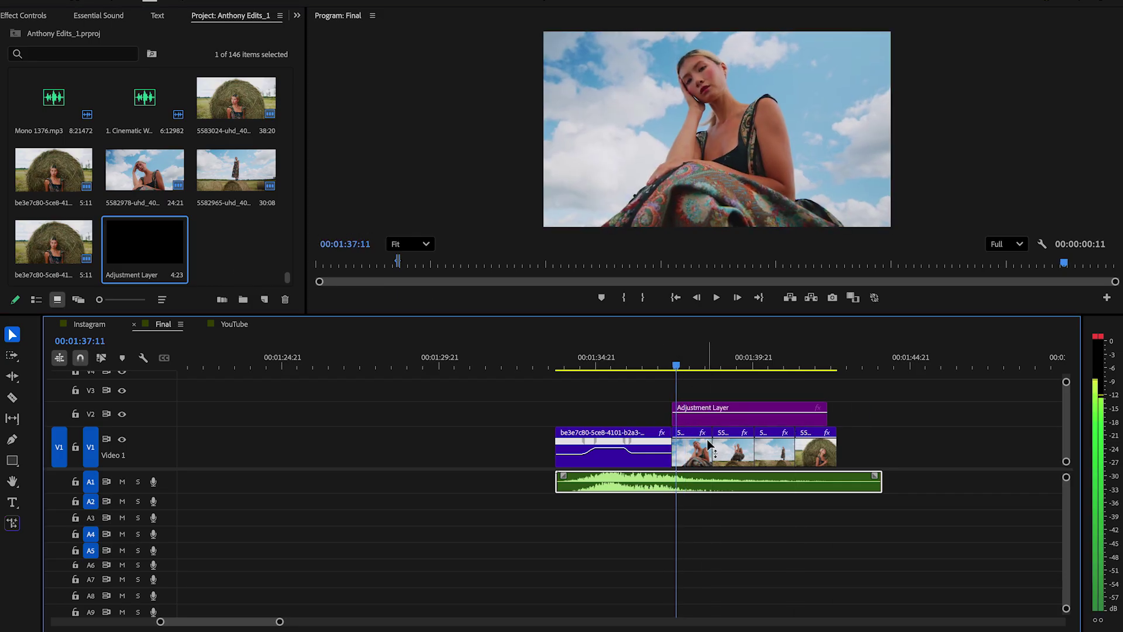
left_click(683, 414)
key("v")
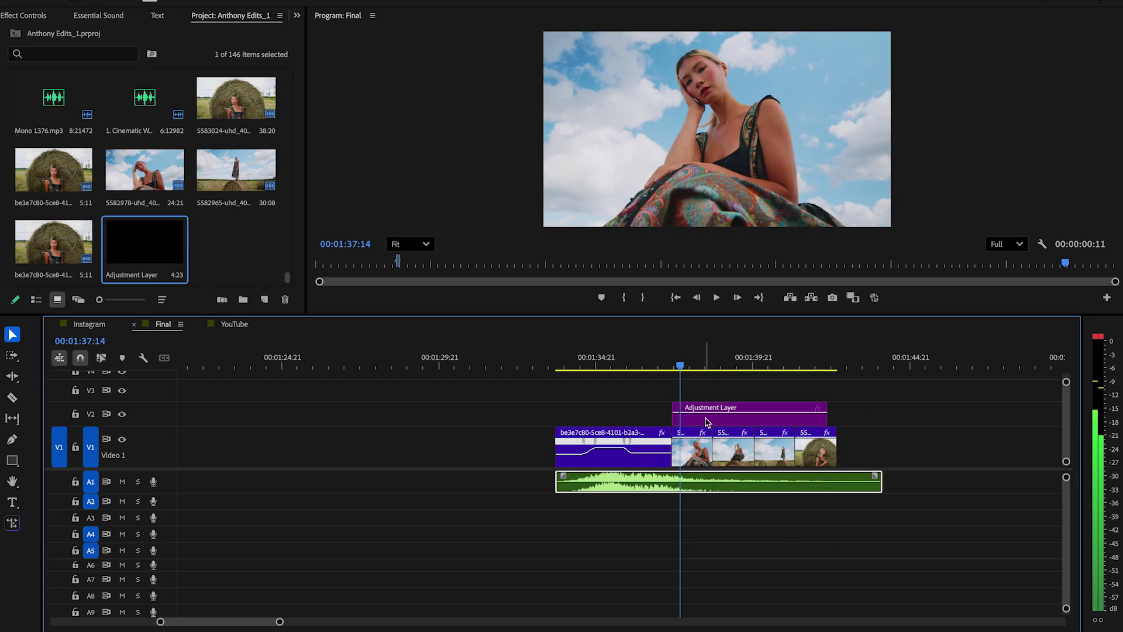
left_click_drag(702, 415, 737, 414)
left_click(714, 367)
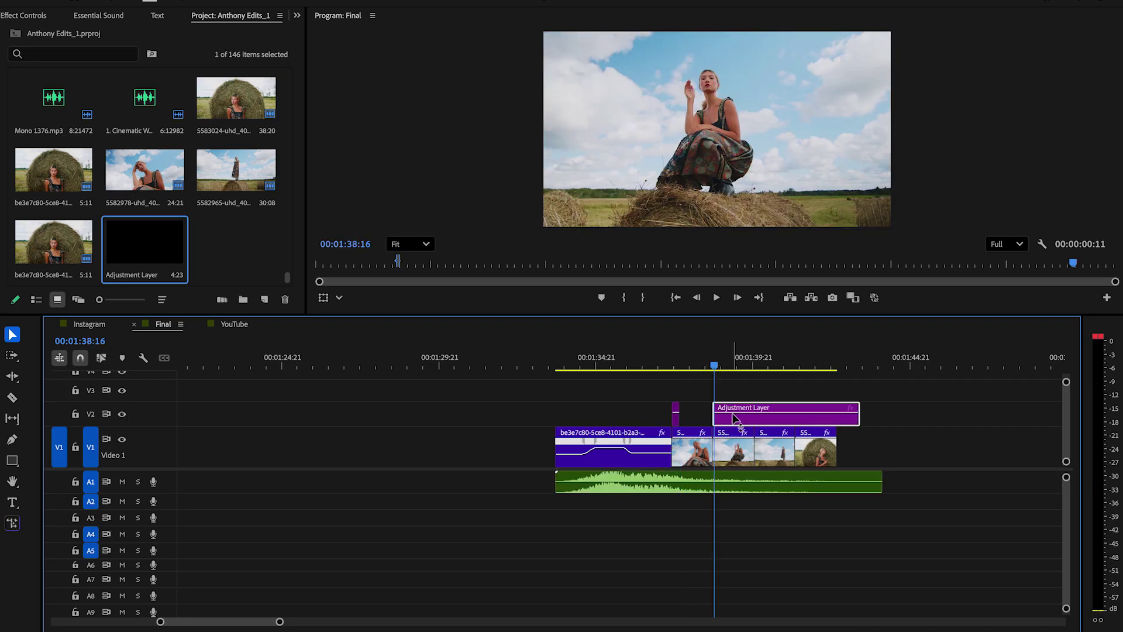
key("space")
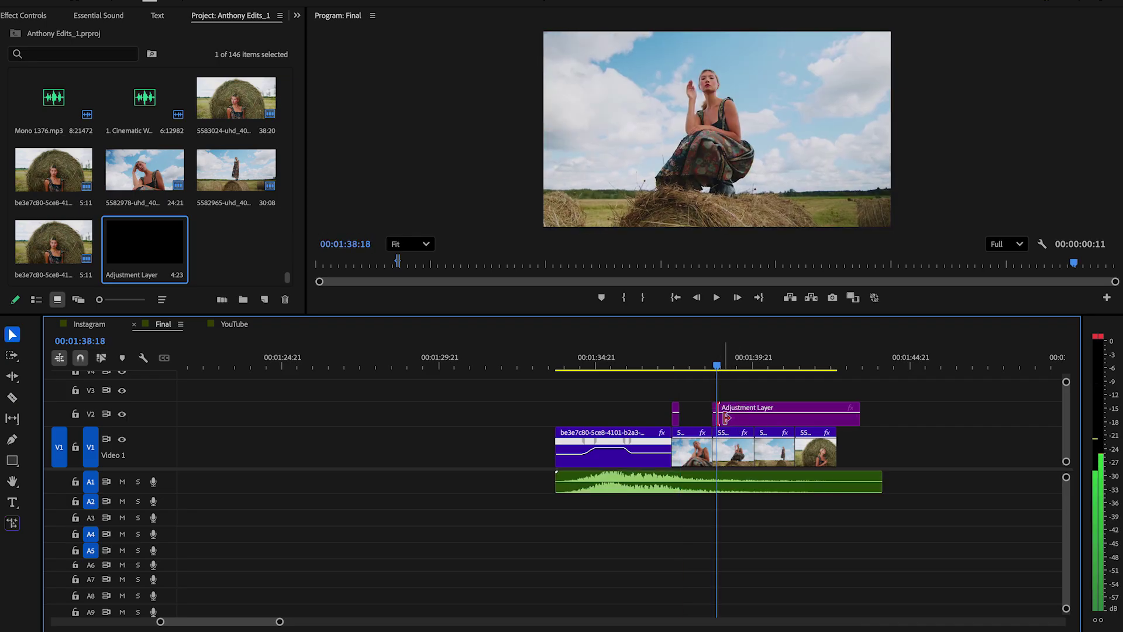
left_click(296, 16)
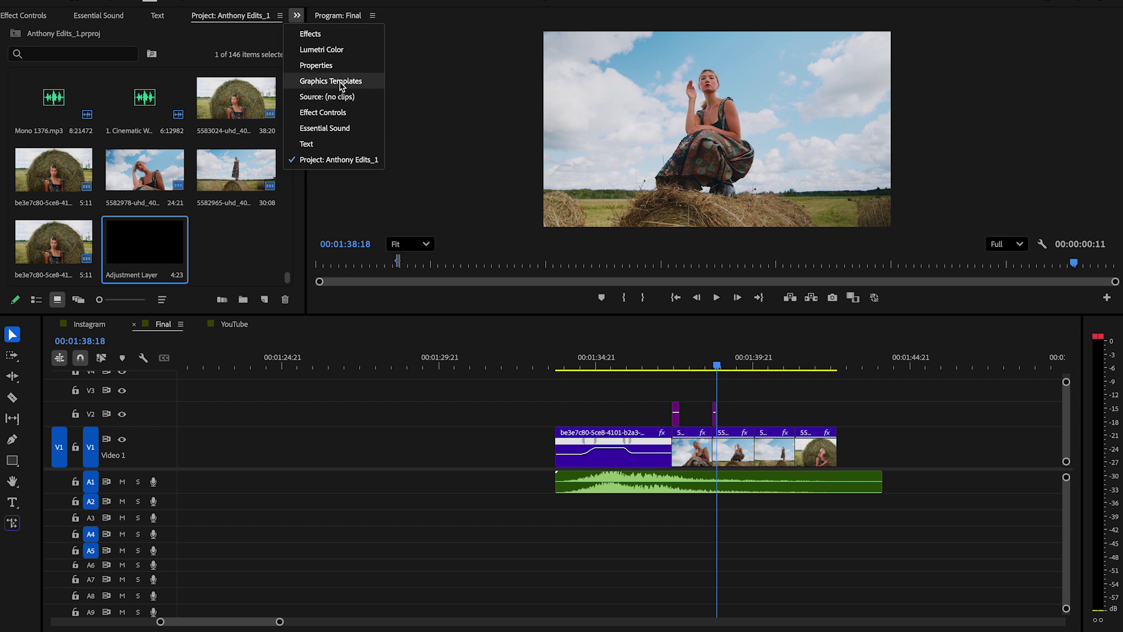
left_click(310, 34)
left_click(12, 60)
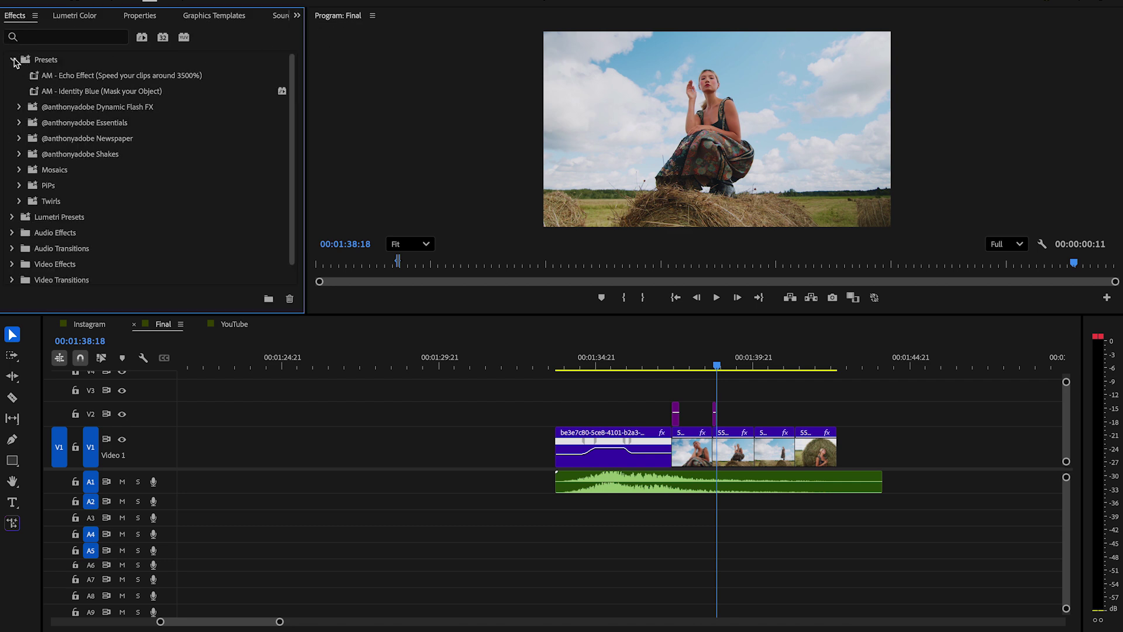
left_click(20, 123)
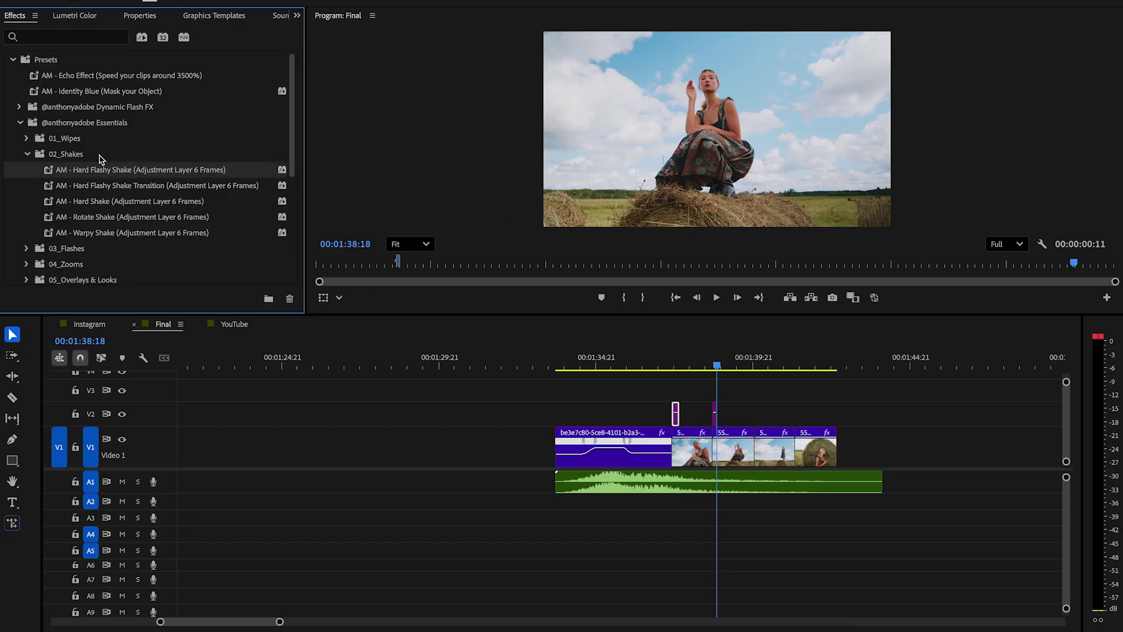
left_click(27, 154)
left_click(27, 170)
left_click_drag(292, 152, 292, 187)
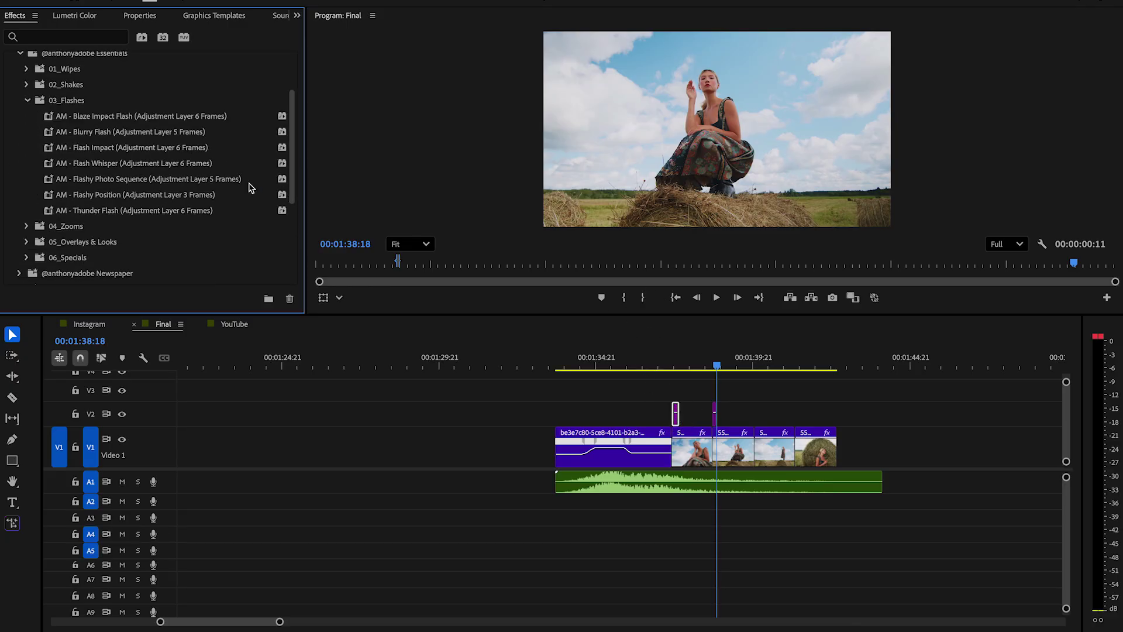
left_click(139, 201)
left_click_drag(715, 414, 796, 415)
left_click(559, 364)
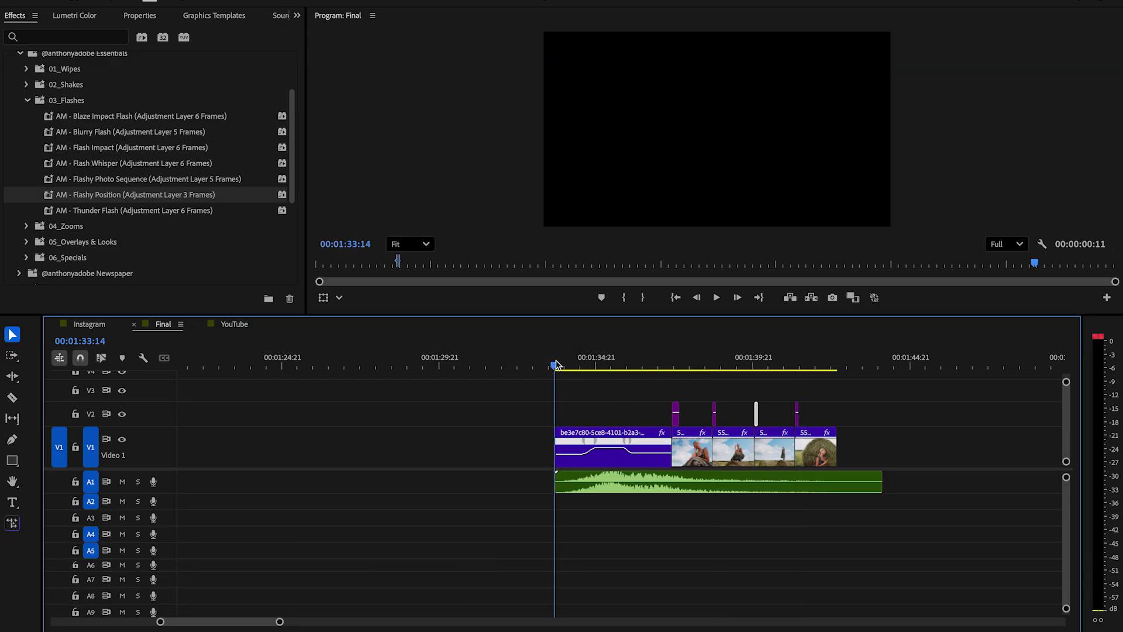